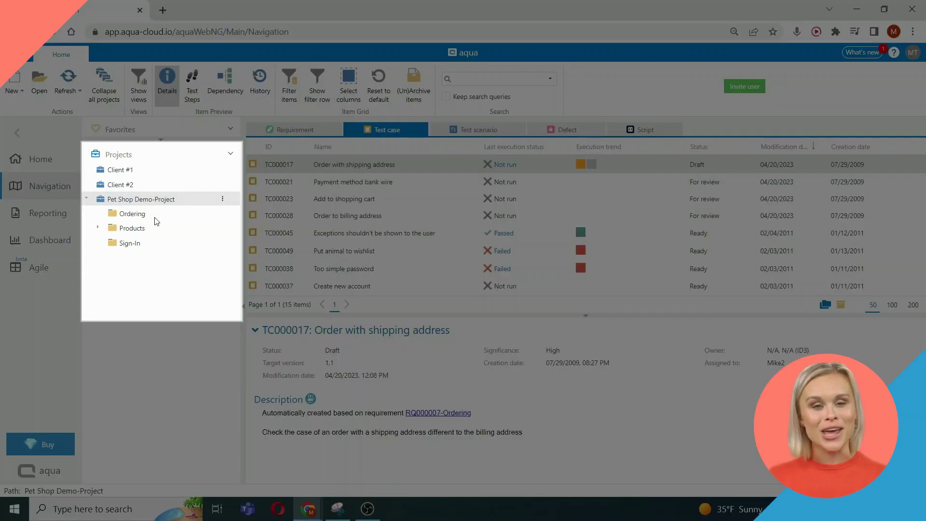
# Open test case TC000017 'Order with shipping address' from the Ordering > Products folder.
pyautogui.click(132, 213)
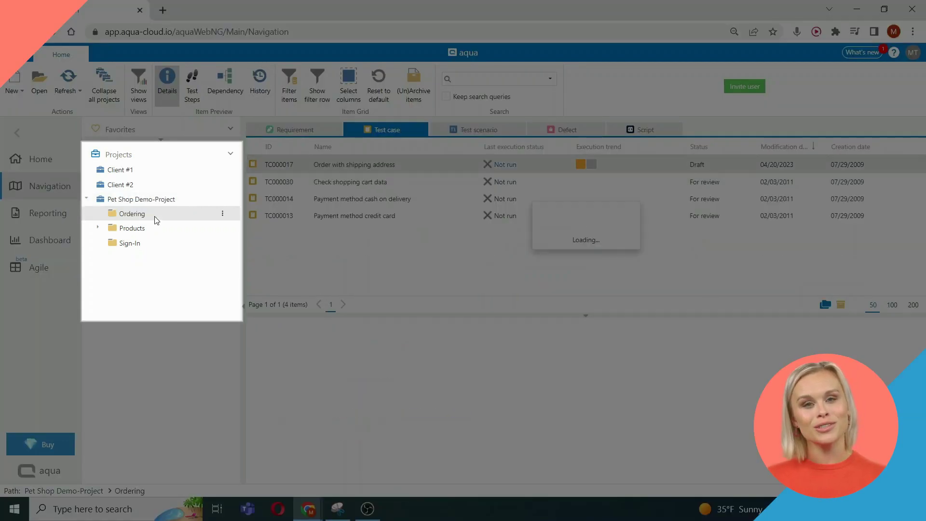
pyautogui.click(100, 228)
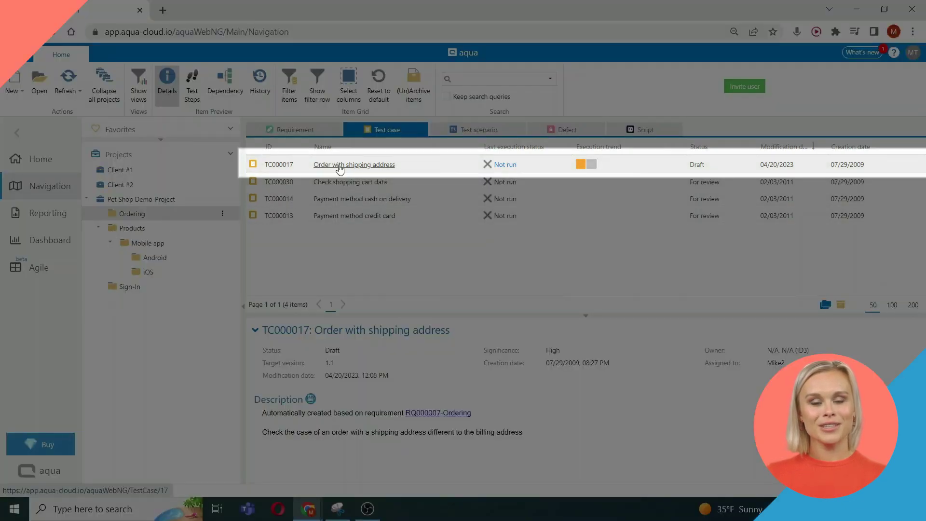
pyautogui.doubleClick(438, 165)
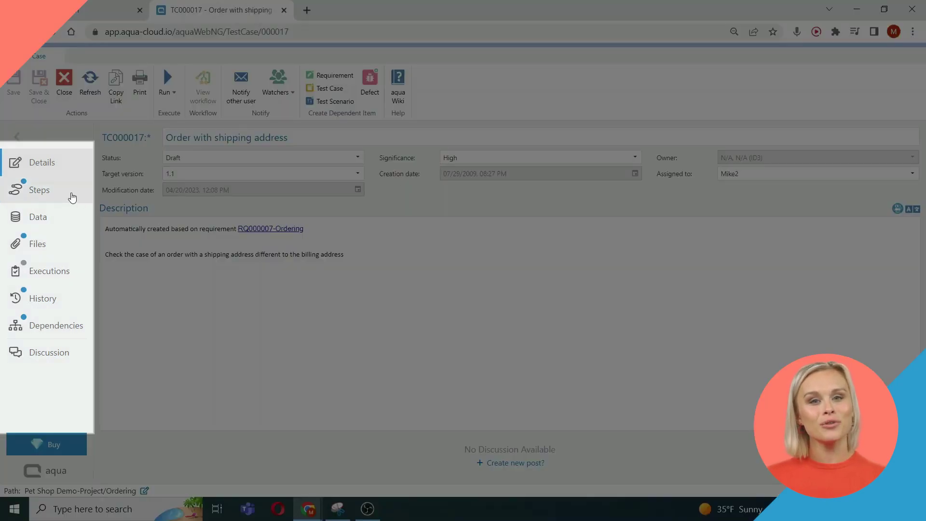
# Browse TC000017's Steps, Executions and History sections.
pyautogui.click(72, 197)
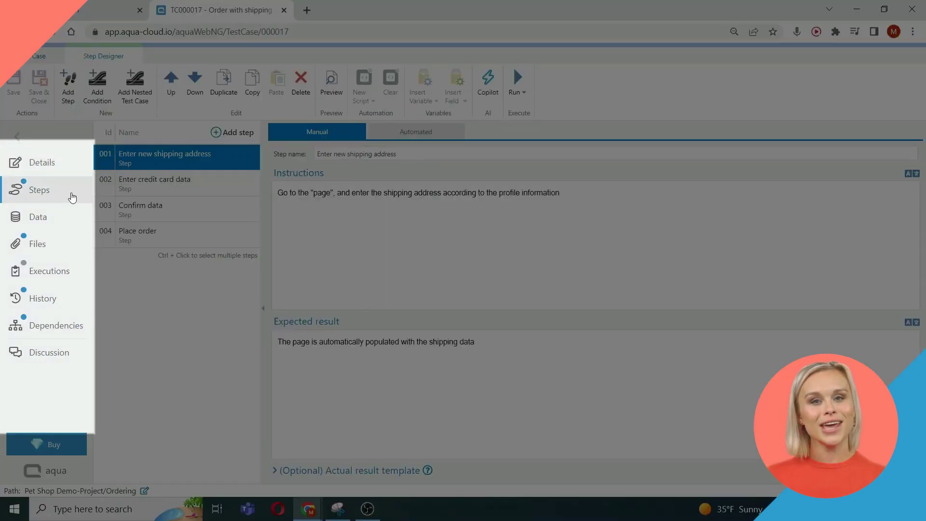
pyautogui.click(64, 246)
pyautogui.click(60, 273)
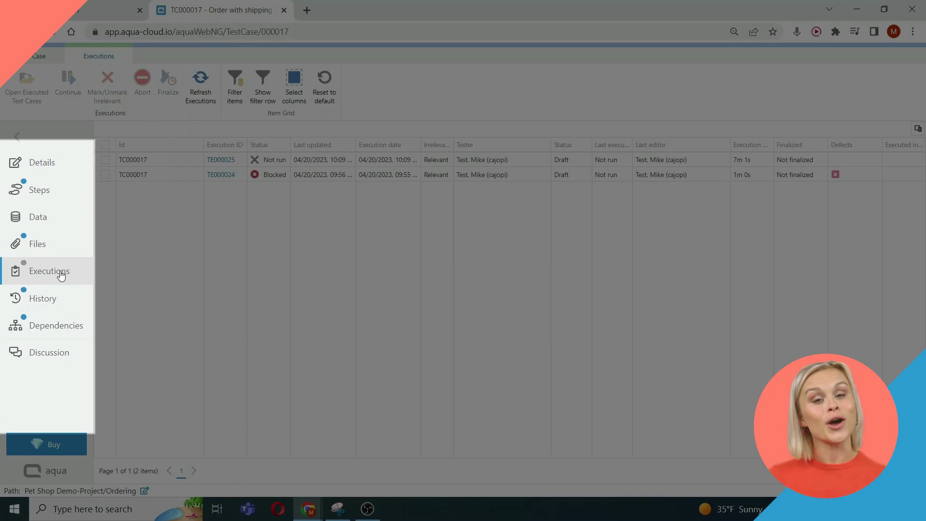
pyautogui.click(45, 299)
# Add a new empty step 002 and select step 003 'Enter credit card data'.
pyautogui.click(44, 192)
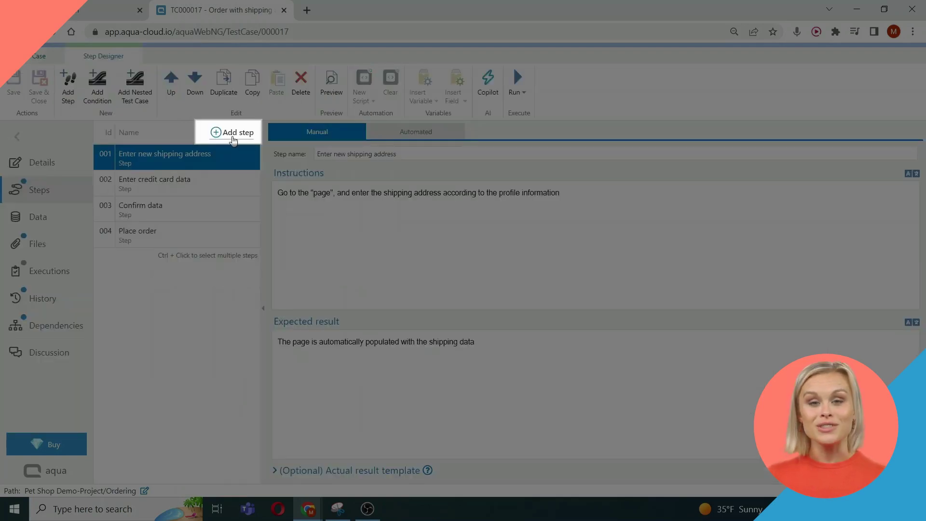
pyautogui.click(233, 140)
pyautogui.click(187, 208)
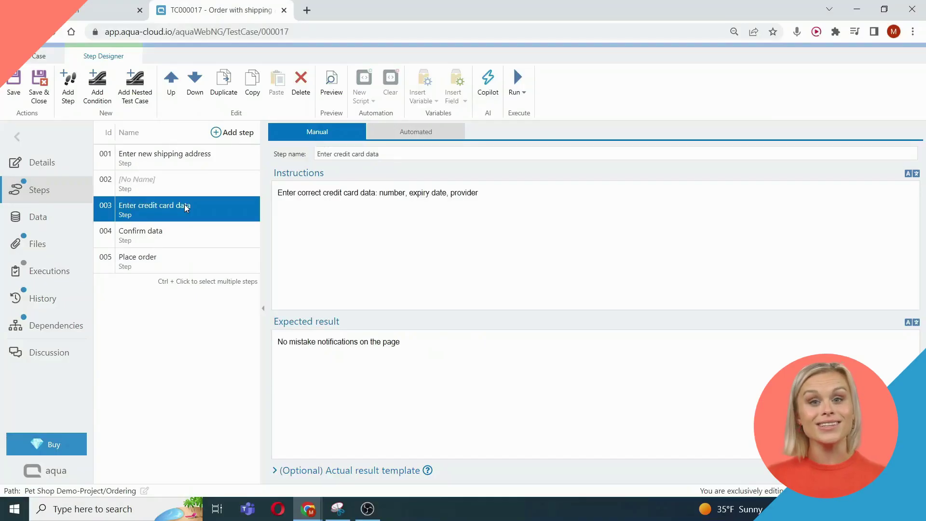
# Insert a 3x2 table into step 003's expected result and paste a screenshot into its instructions.
pyautogui.click(289, 362)
pyautogui.click(508, 447)
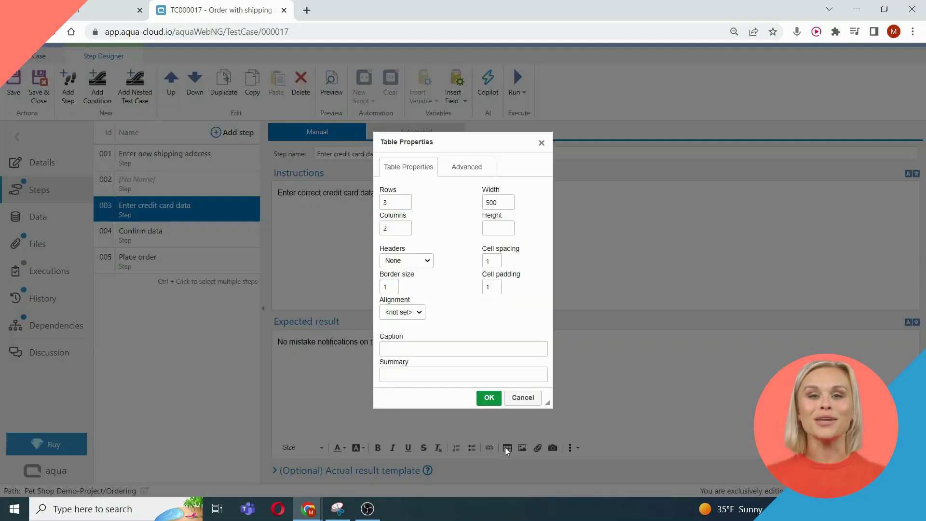
pyautogui.click(487, 400)
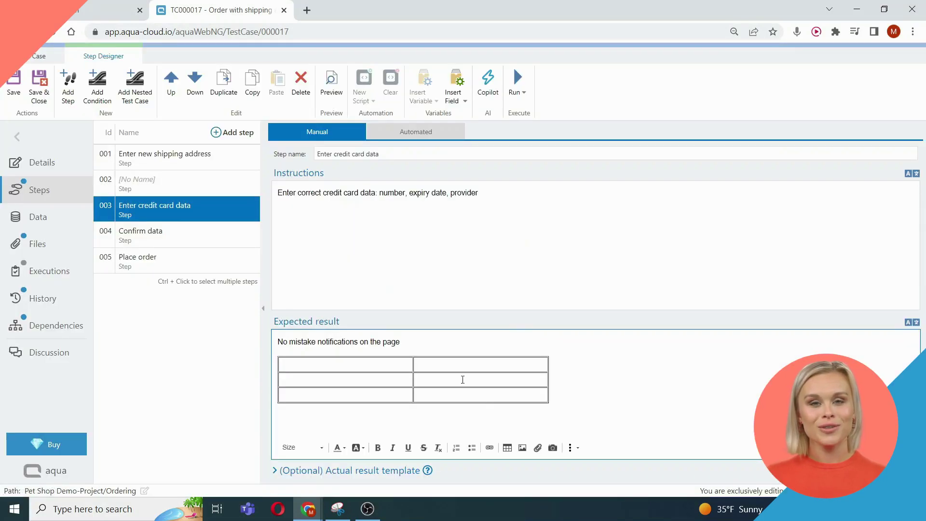
pyautogui.click(284, 213)
pyautogui.hotkey('ctrl', 'v')
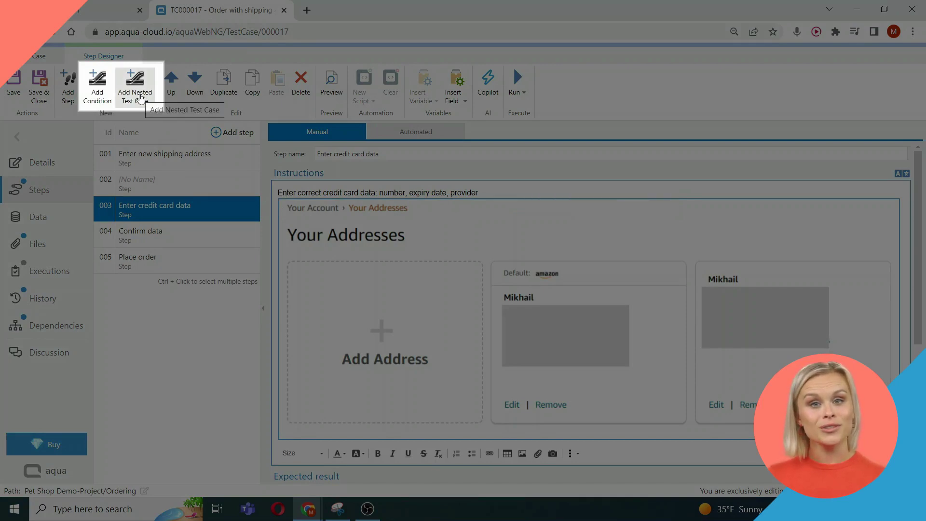
# Check step 003's automation script options, save TC000017, and launch a manual run.
pyautogui.click(409, 140)
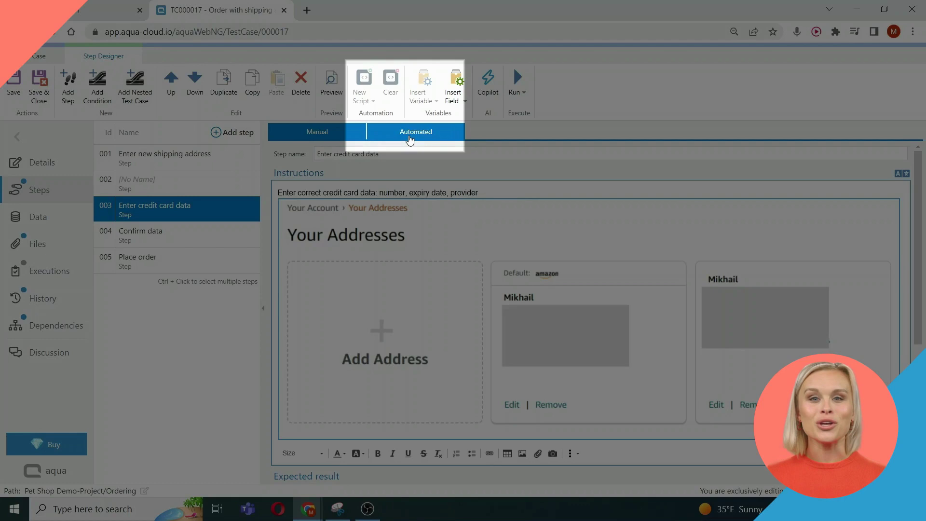
pyautogui.click(368, 99)
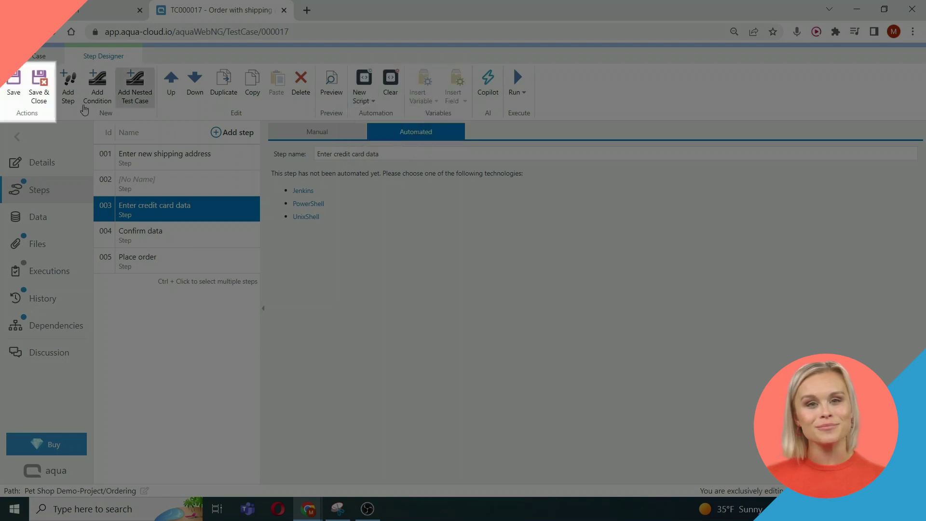
pyautogui.click(14, 90)
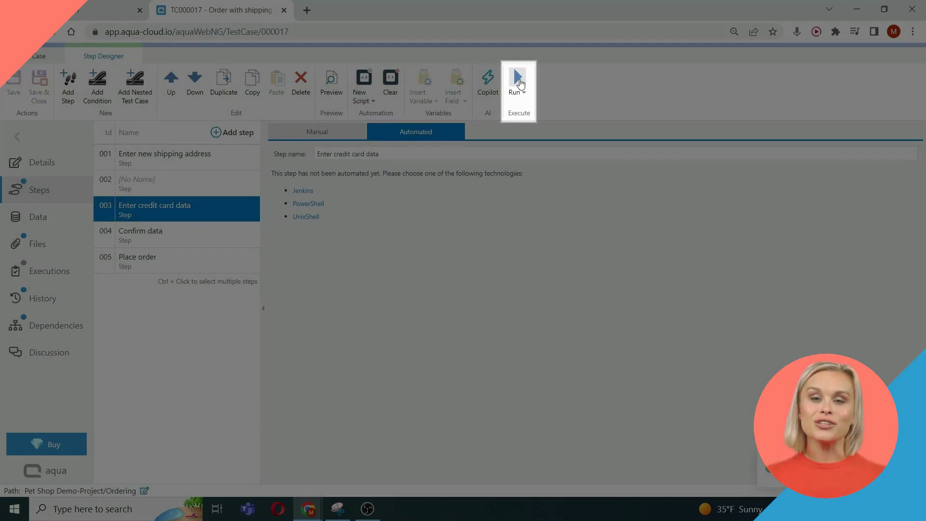
pyautogui.click(519, 84)
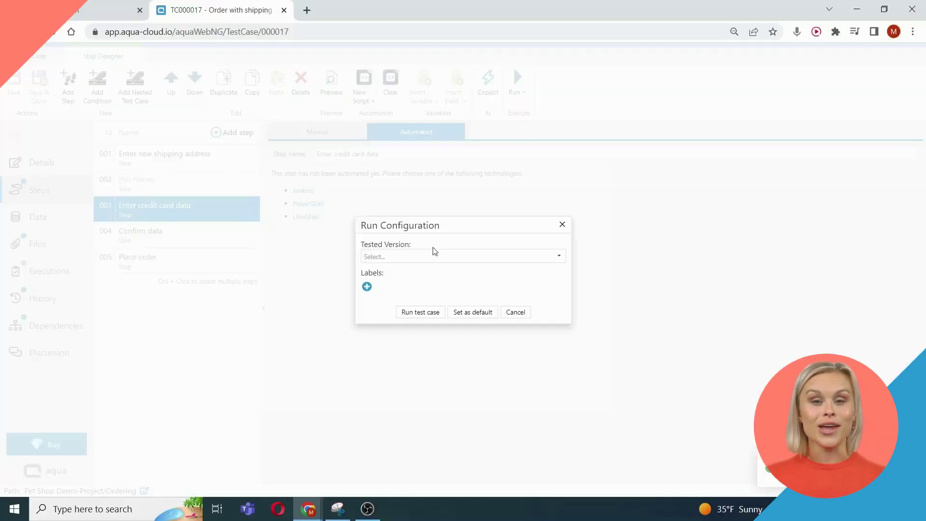
pyautogui.click(403, 311)
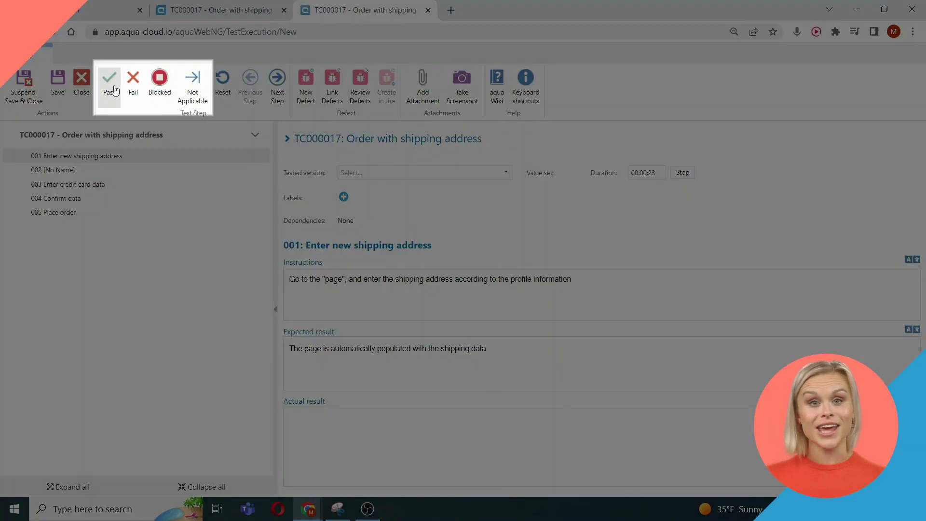
# Pass steps 001 and 002, fail step 003 with defect DF000061 'Defect 1', then return to TC000017.
pyautogui.click(111, 88)
pyautogui.click(113, 90)
pyautogui.click(133, 81)
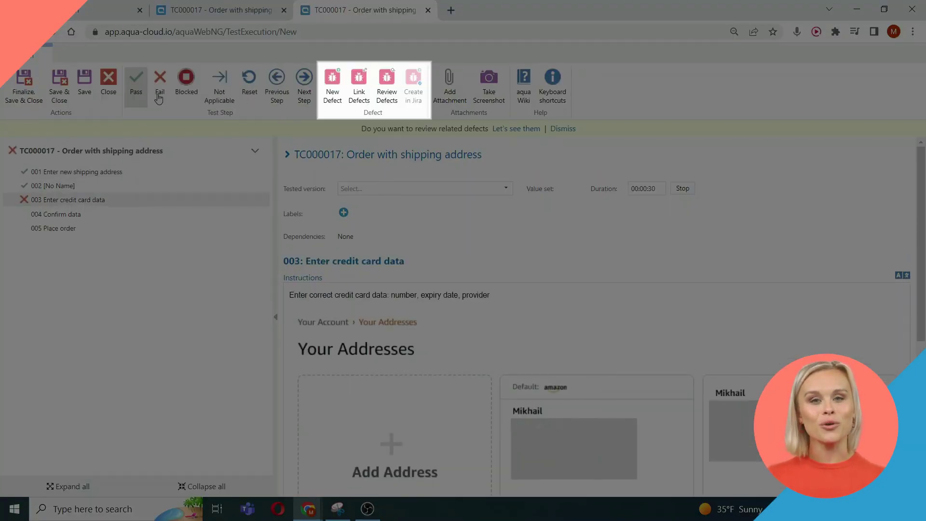
pyautogui.click(328, 84)
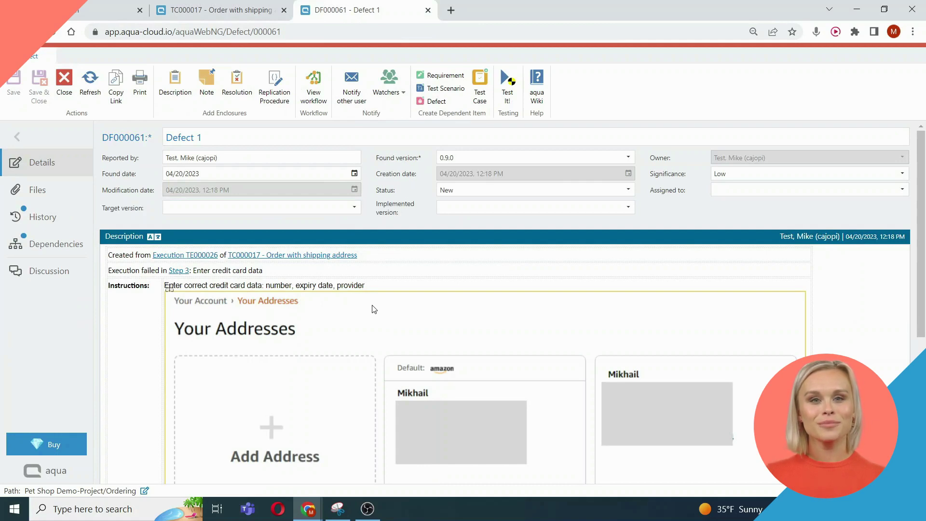
pyautogui.click(217, 11)
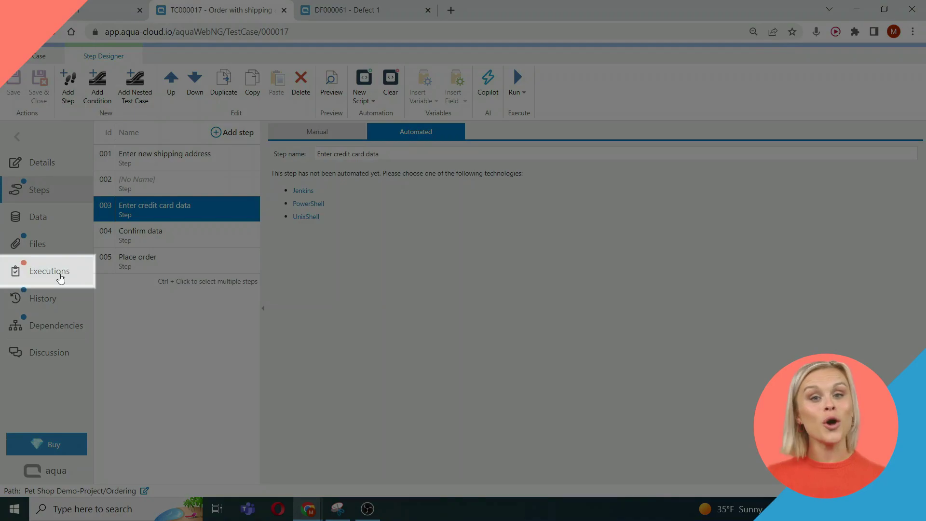
# Review steps 002 and 003 of execution TE000026, then view TC000017's dependency graph.
pyautogui.click(60, 279)
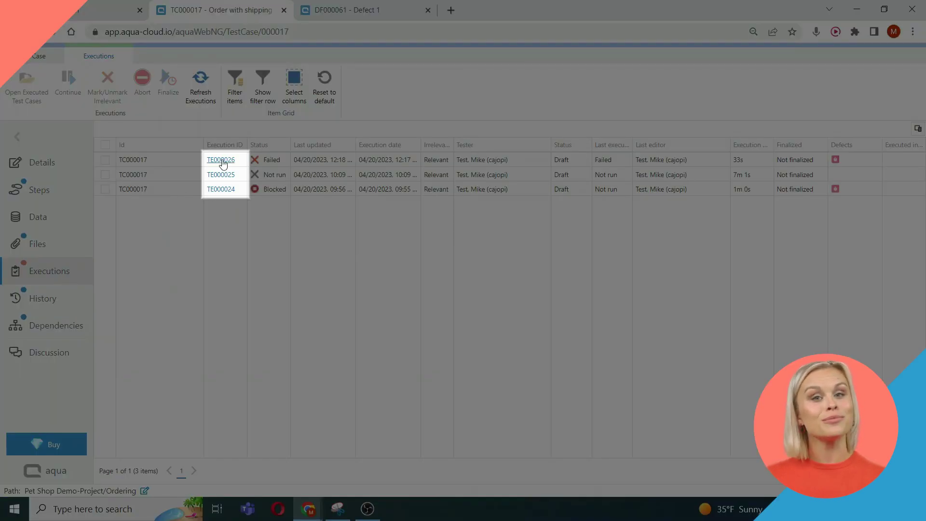
pyautogui.click(221, 160)
pyautogui.click(128, 268)
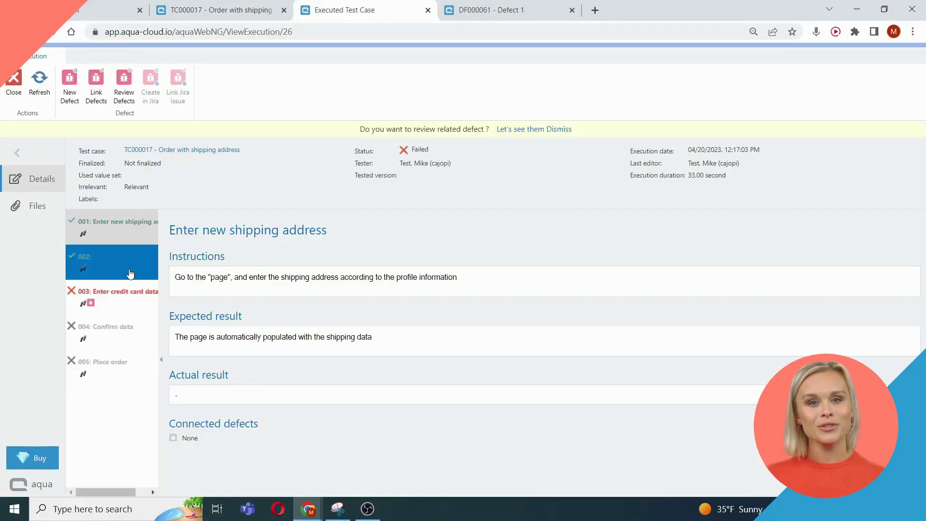
pyautogui.click(123, 296)
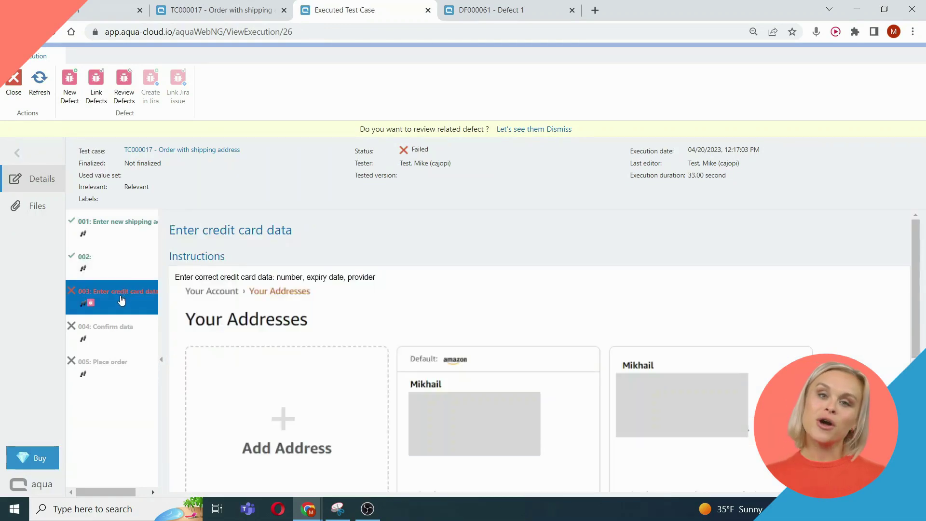
pyautogui.click(217, 11)
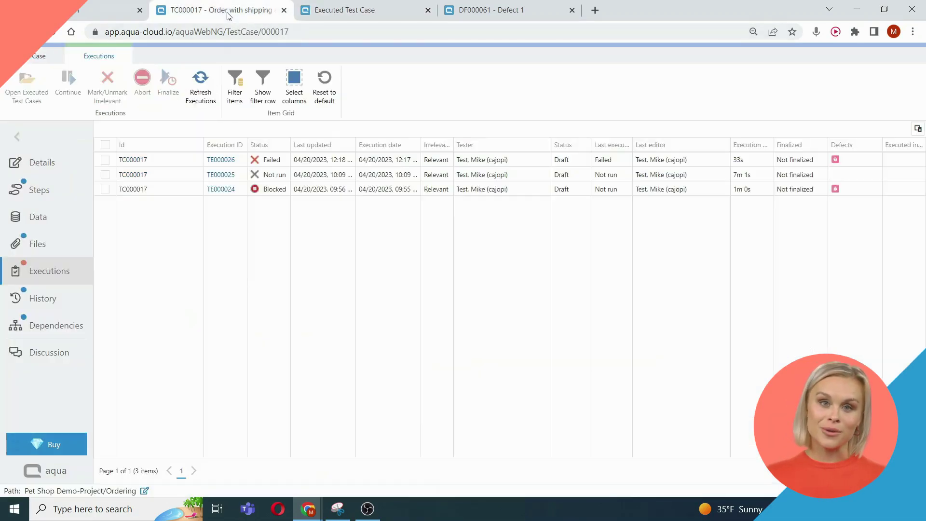
pyautogui.click(60, 327)
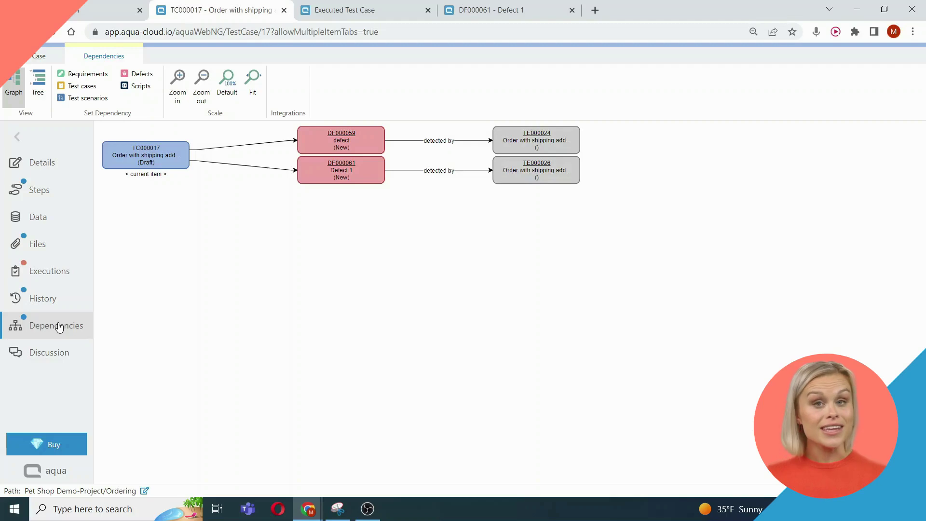
# Show TC000017's History tab to list its step edits and dependency changes.
pyautogui.click(67, 300)
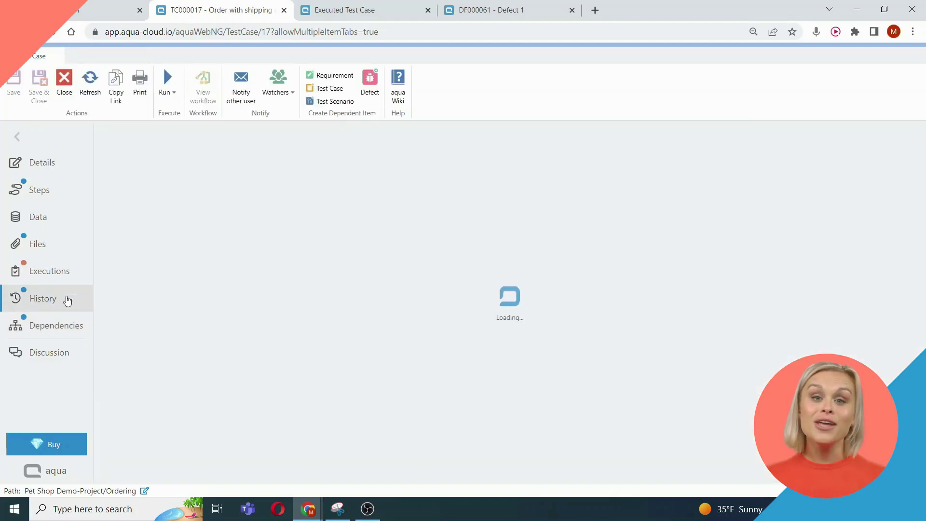
pyautogui.scroll(-2, 163, 312)
pyautogui.scroll(-5, 162, 313)
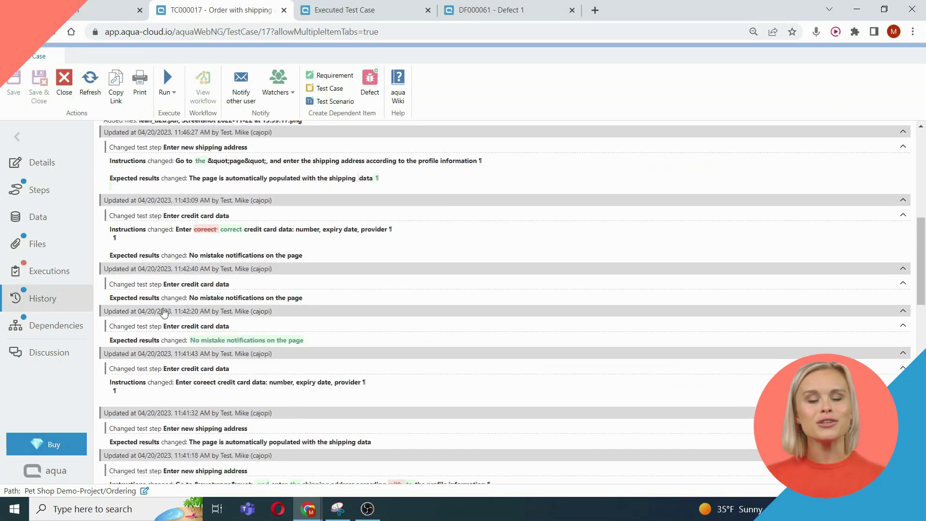
pyautogui.scroll(-5, 162, 312)
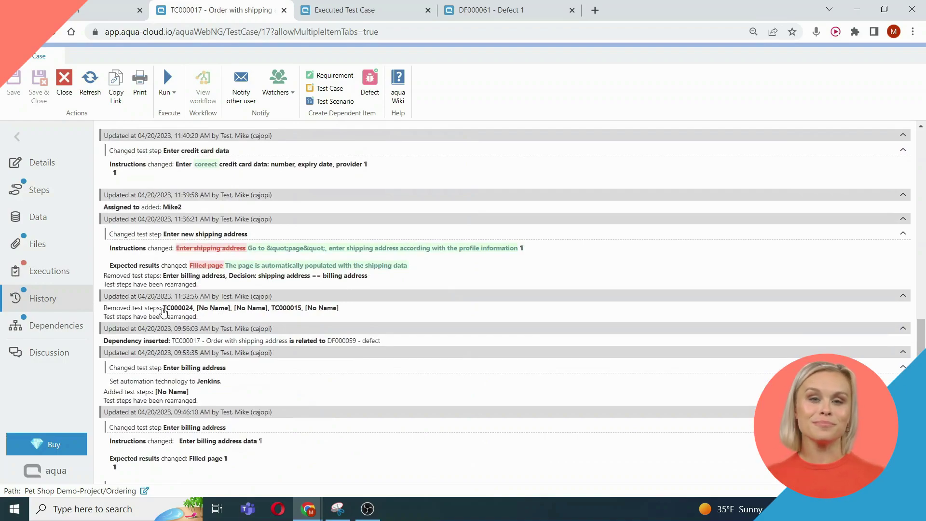